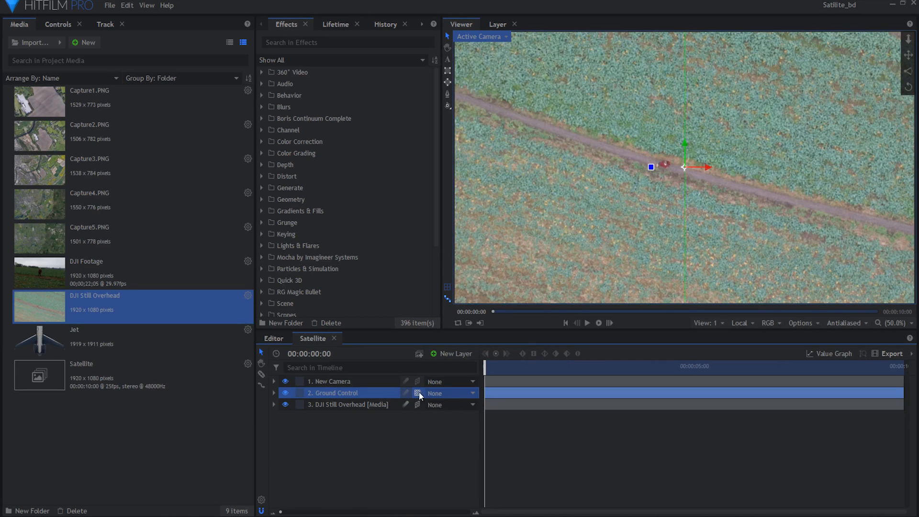
- Parent the DJI Still Overhead layer to the Ground Control layer
left_click(433, 422)
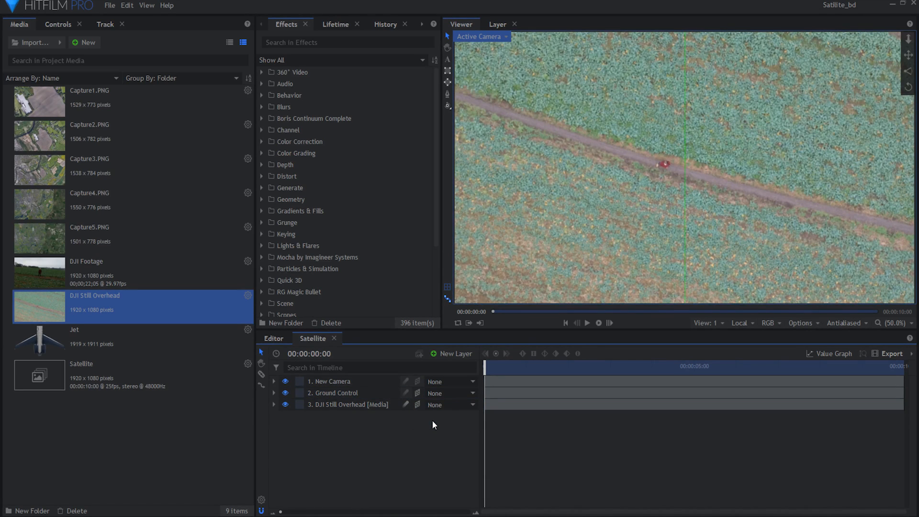
left_click(448, 406)
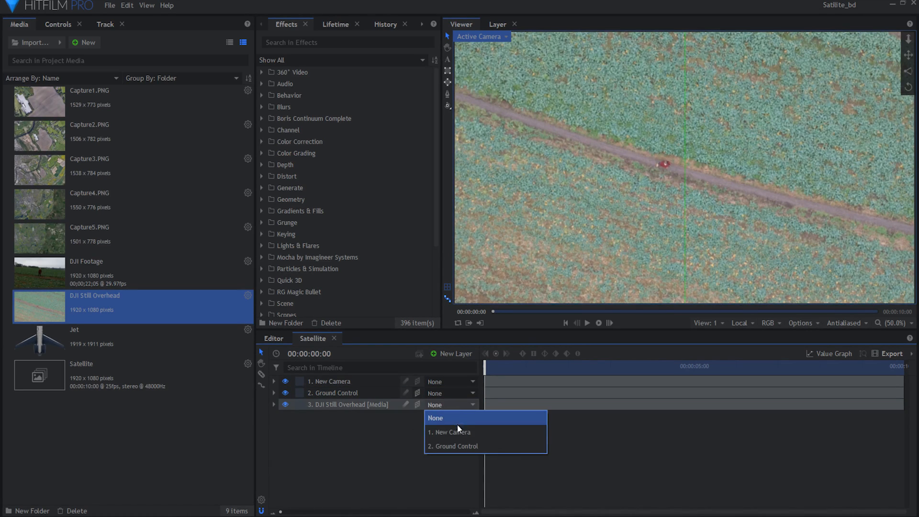
left_click(464, 445)
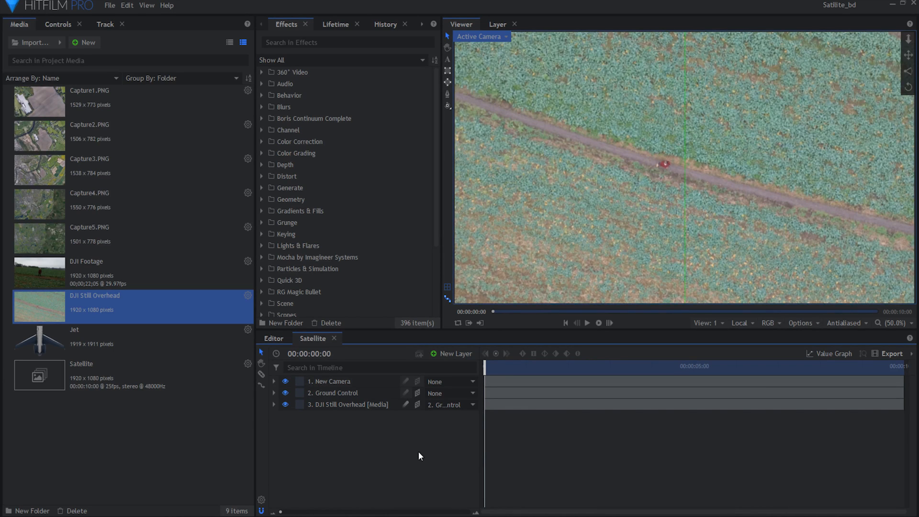
- Keyframe the New Camera's position at the first frame, and set its Z position to 2943.6 at 00:00:09:24
left_click(274, 382)
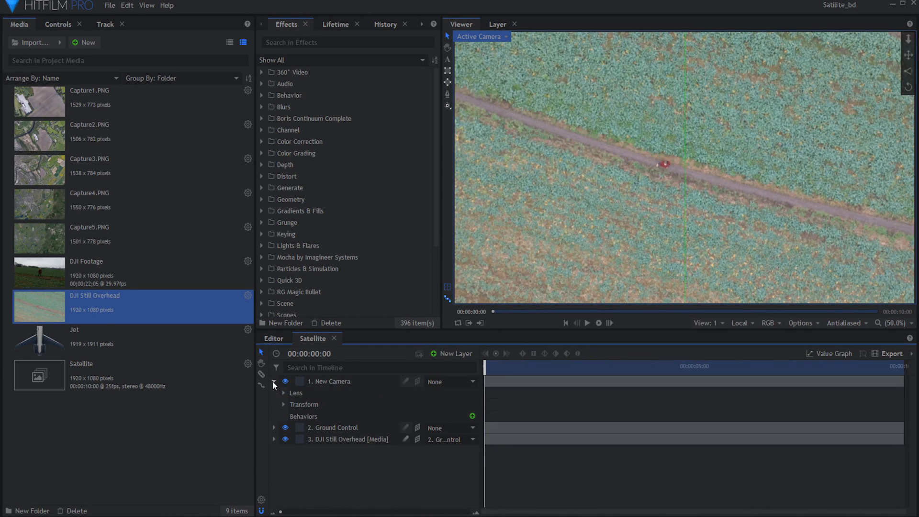
left_click(284, 404)
left_click(304, 416)
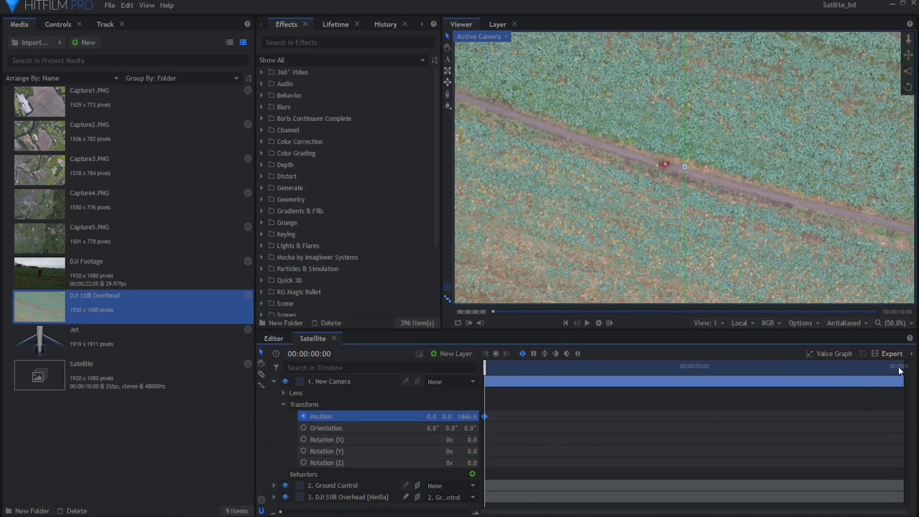
left_click_drag(899, 370, 908, 367)
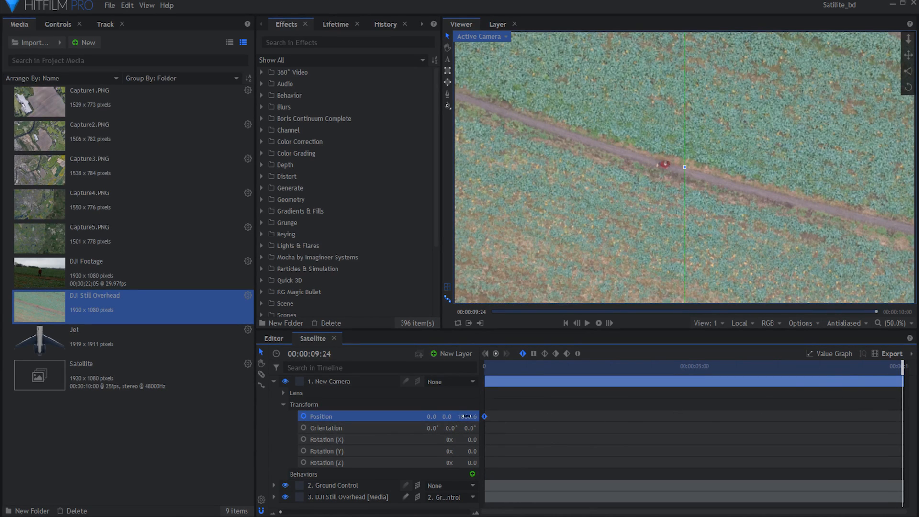
left_click_drag(467, 416, 525, 416)
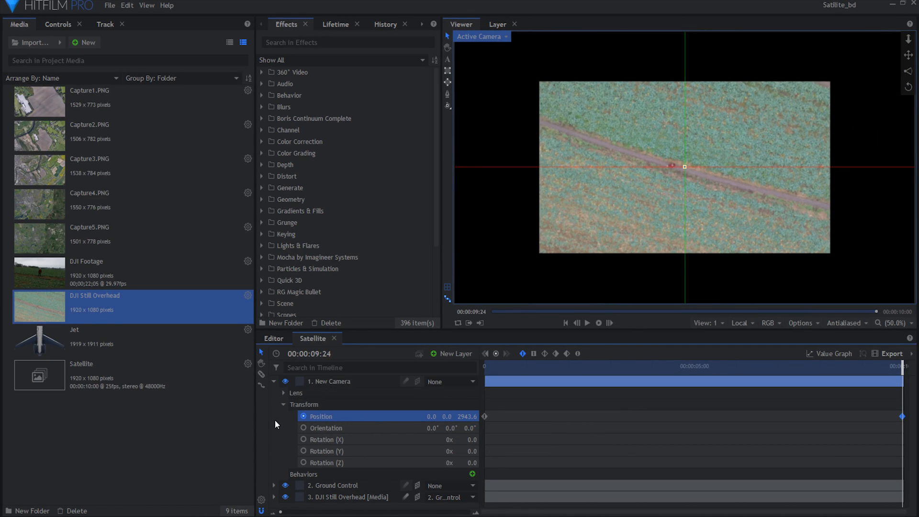
- Add Capture1.PNG to the timeline below the DJI Still Overhead layer and make it a 3D plane
left_click_drag(72, 101, 411, 420)
left_click(418, 416)
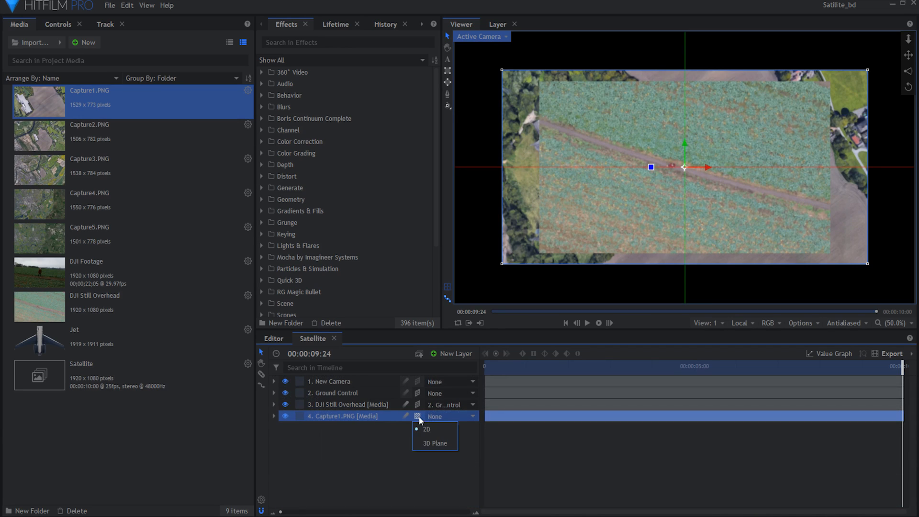
left_click(427, 441)
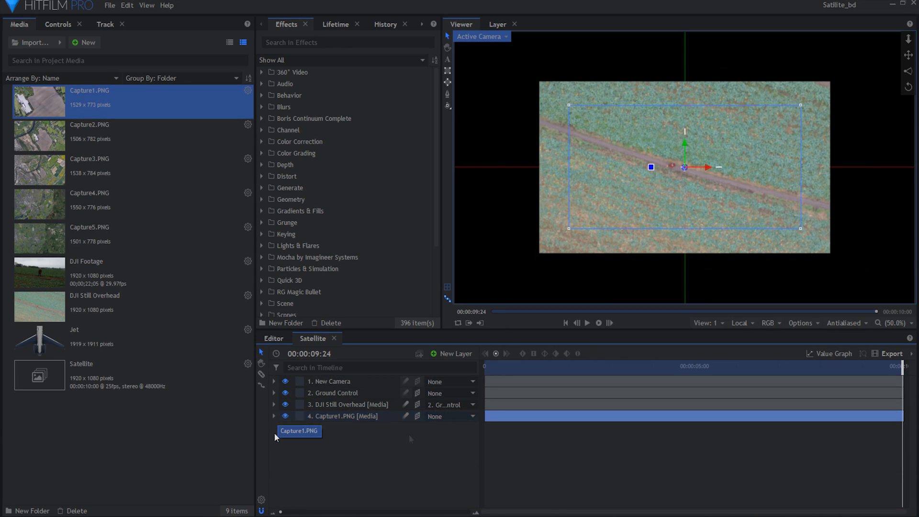
- Set the DJI Still Overhead layer's opacity to 50%
left_click(272, 405)
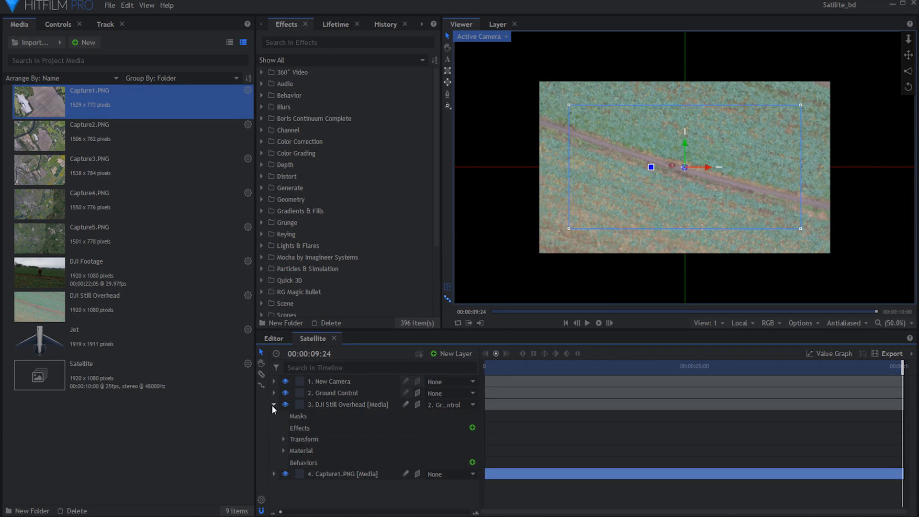
left_click(283, 438)
left_click_drag(461, 453, 436, 453)
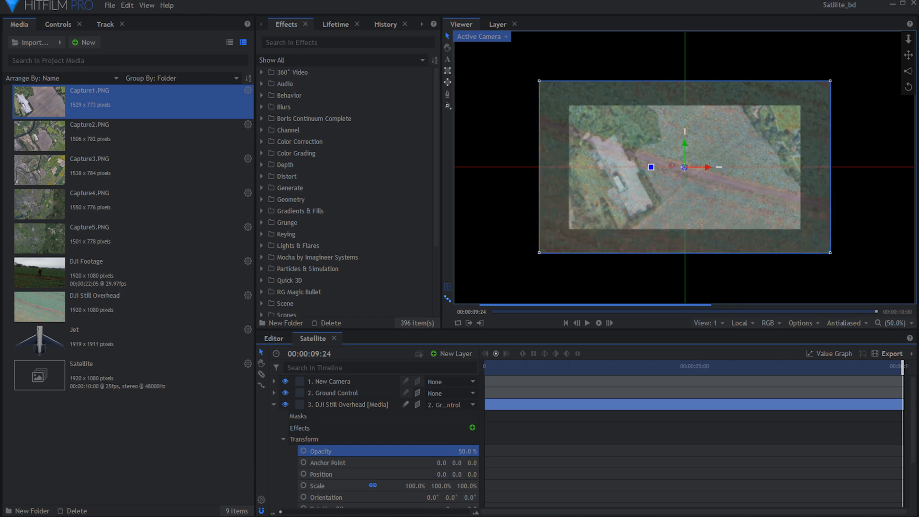
left_click(274, 404)
- Align Capture1 with the overhead still using a Z rotation of -126, a scale of 764% and a Y position of about -691
left_click(274, 416)
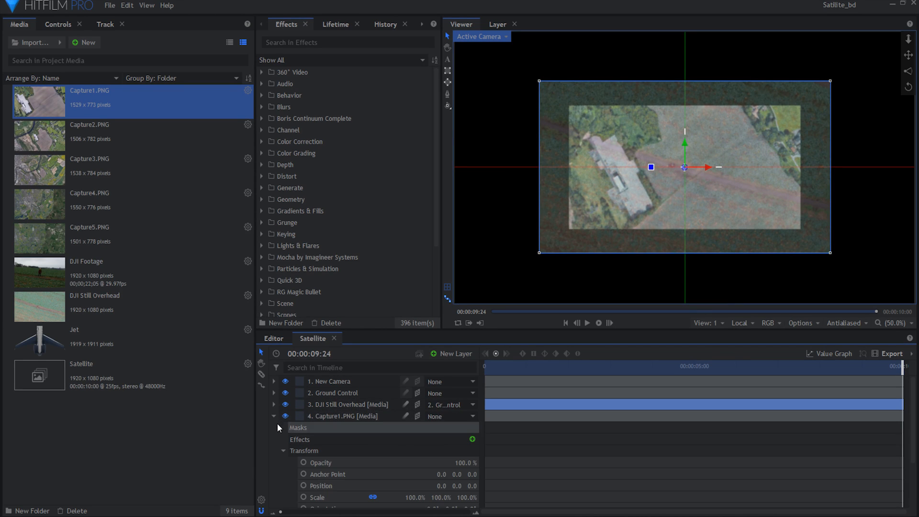
scroll(285, 471, "down", 2)
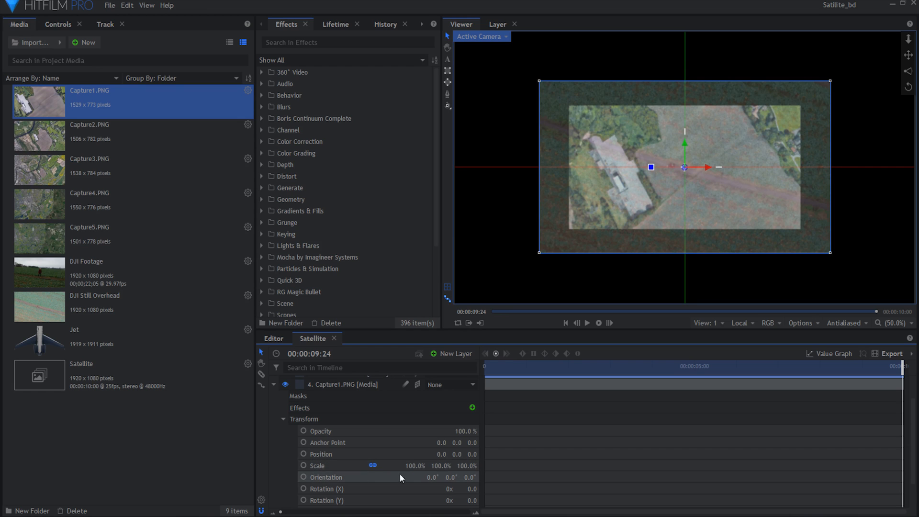
left_click(474, 501)
scroll(472, 501, "down", 1)
left_click_drag(472, 481, 412, 481)
left_click_drag(419, 435, 655, 435)
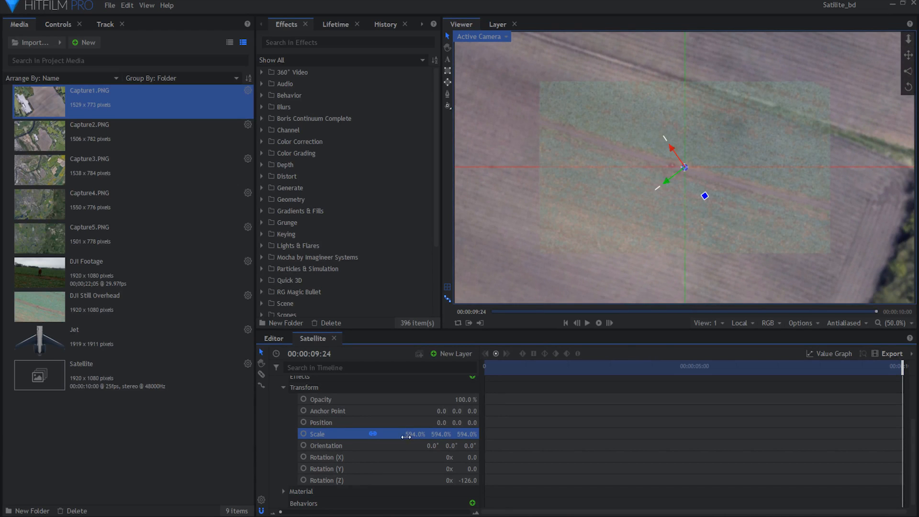
left_click_drag(455, 423, 185, 423)
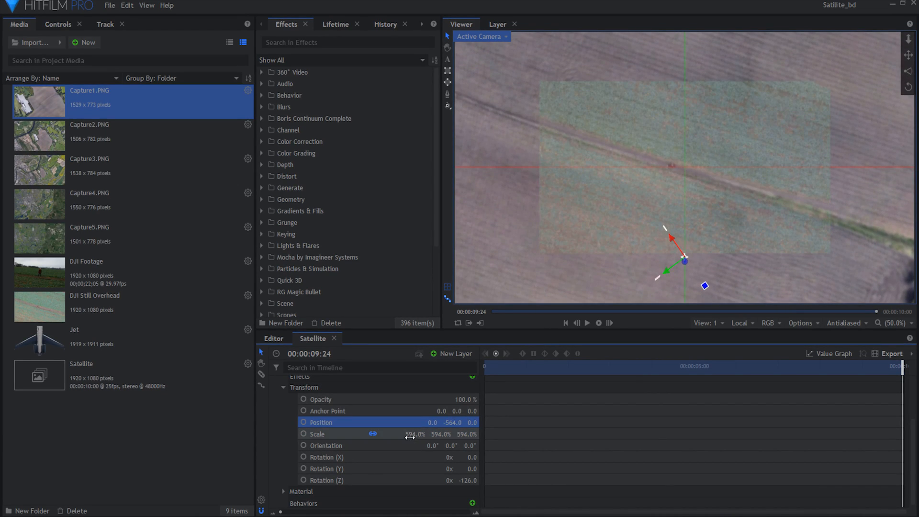
left_click_drag(411, 435, 391, 422)
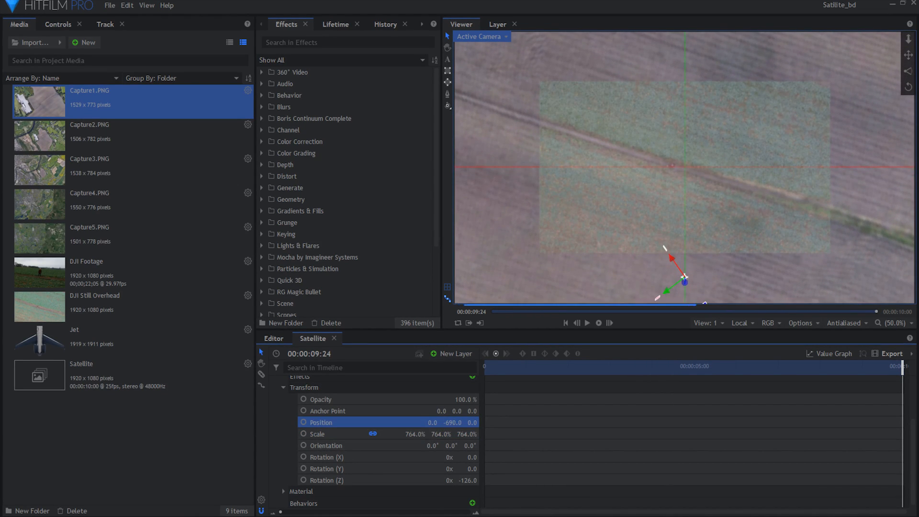
- Raise the DJI Still Overhead layer's opacity back to about full
scroll(401, 419, "up", 3)
left_click(273, 405)
left_click_drag(466, 451, 492, 451)
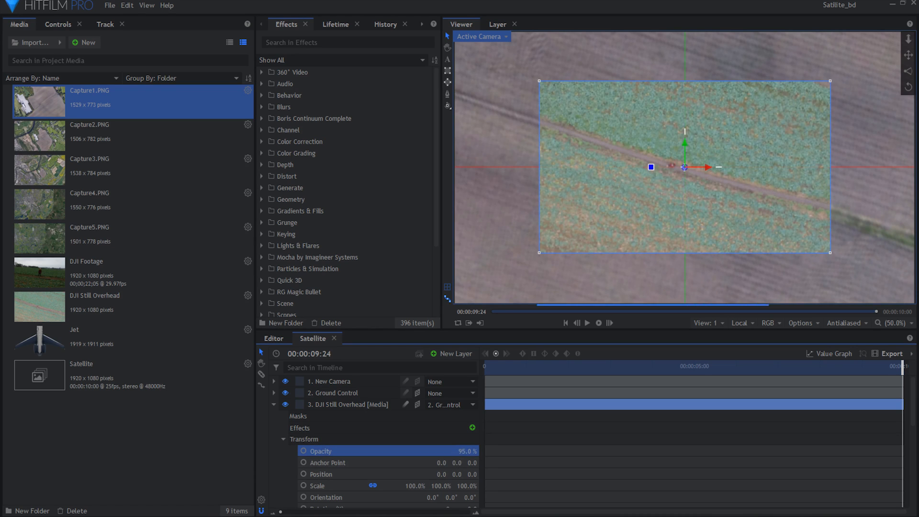
left_click(274, 405)
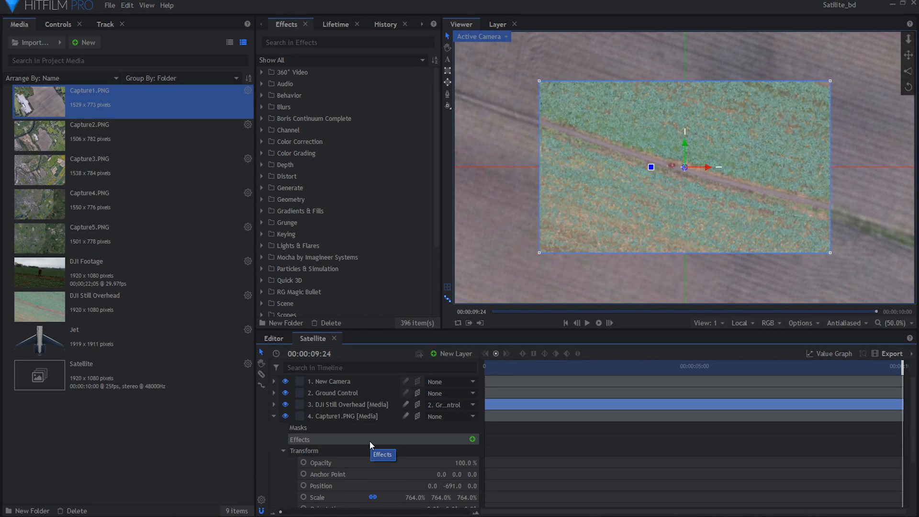
- Parent the Capture1 layer to the DJI Still Overhead layer
left_click(274, 416)
left_click(338, 442)
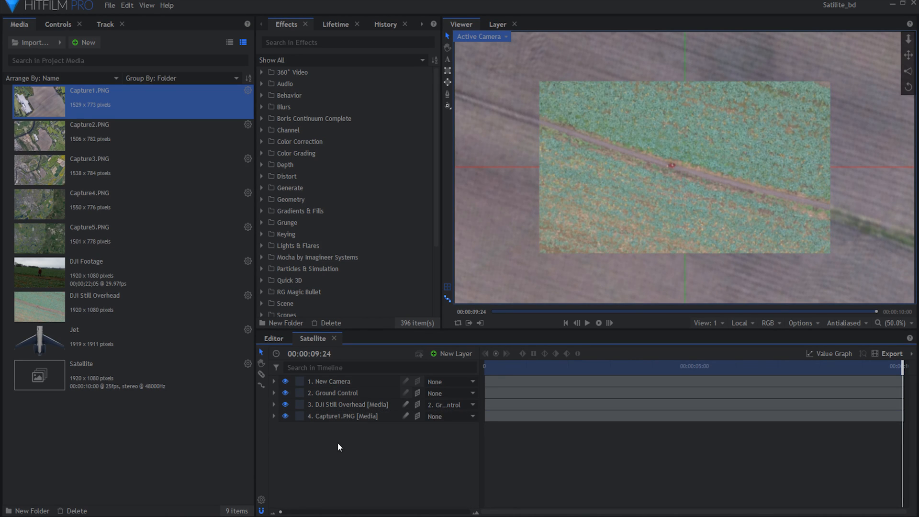
left_click(449, 418)
left_click(456, 474)
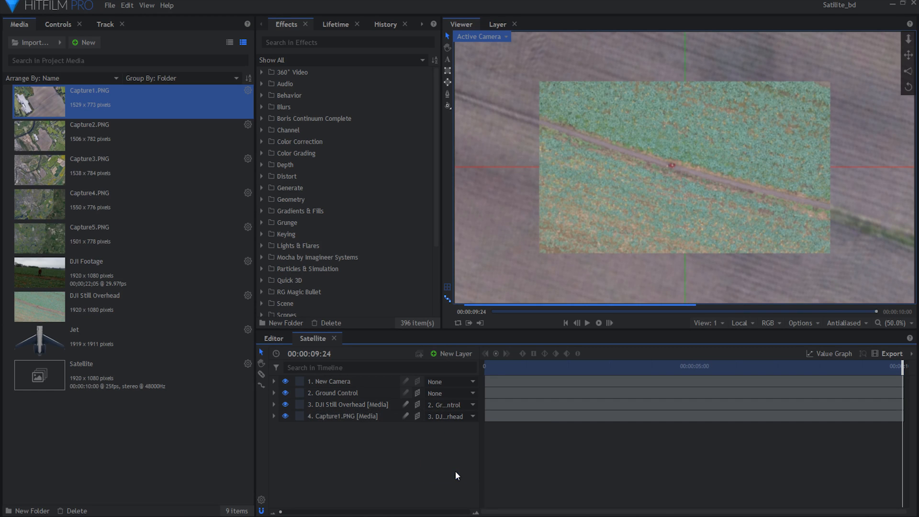
- Pull the New Camera farther back at the last frame by setting its Z position to 16052.6
left_click(274, 381)
mouse_move(467, 416)
left_mouse_down()
mouse_move(430, 410)
mouse_move(469, 414)
left_mouse_up()
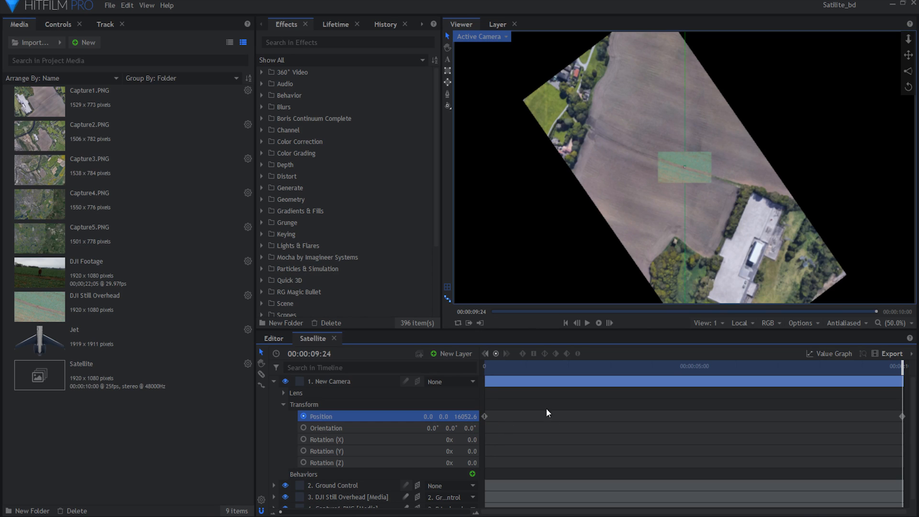
left_click(274, 382)
- Add Capture2.PNG below the Capture1 layer as a 3D plane and scale it up
left_click_drag(123, 139, 322, 444)
left_click(436, 455)
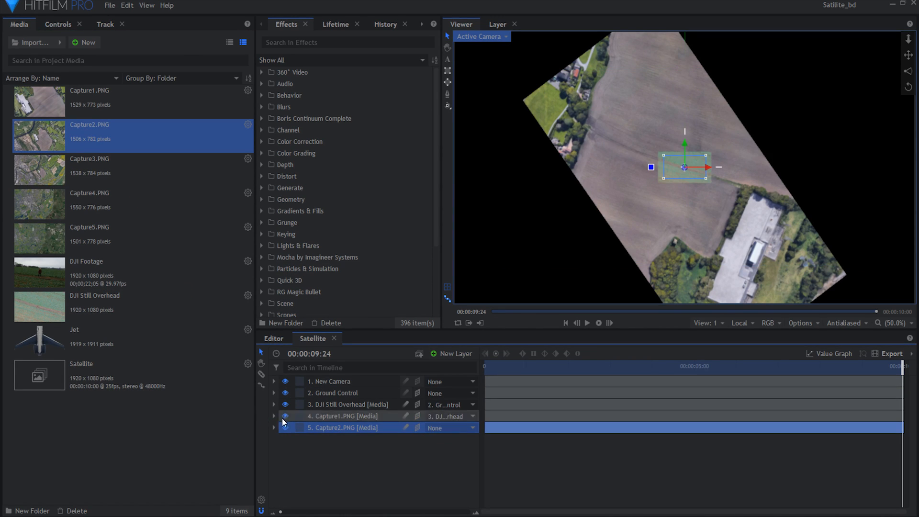
left_click(273, 427)
left_click(284, 462)
scroll(378, 455, "down", 3)
left_click_drag(412, 446, 402, 445)
scroll(378, 430, "up", 3)
- Lower Capture1's opacity as an alignment aid, and rotate and reposition Capture2 so its ground features match Capture1
left_click(274, 416)
left_click_drag(466, 462, 448, 458)
left_click_drag(472, 492, 443, 492)
left_click_drag(456, 435, 413, 445)
mouse_move(450, 435)
left_mouse_down()
mouse_move(431, 435)
mouse_move(437, 443)
mouse_move(441, 435)
left_mouse_up()
scroll(378, 441, "up", 2)
left_click(274, 428)
left_click(343, 416)
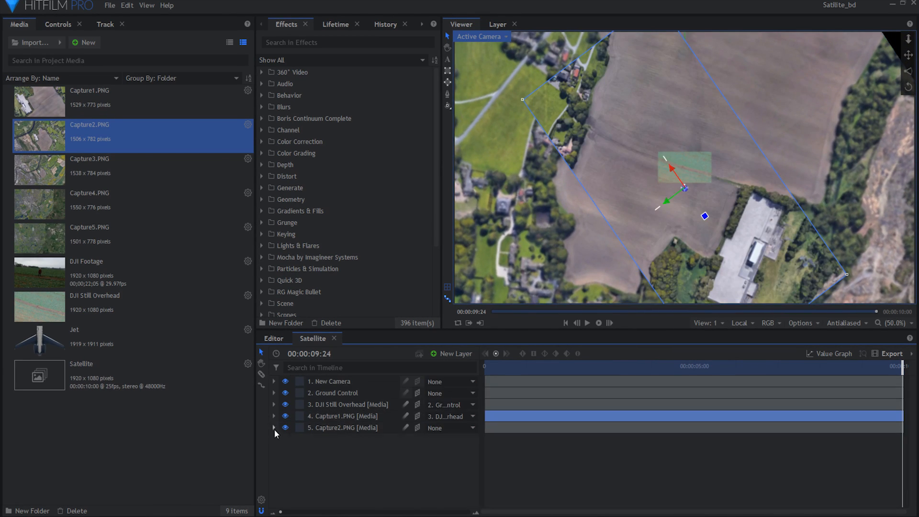
- Fine-tune Capture2's alignment with a scale of 2202% and a position of 269, -1584
left_click(273, 427)
scroll(378, 454, "down", 1)
left_click_drag(407, 477, 438, 466)
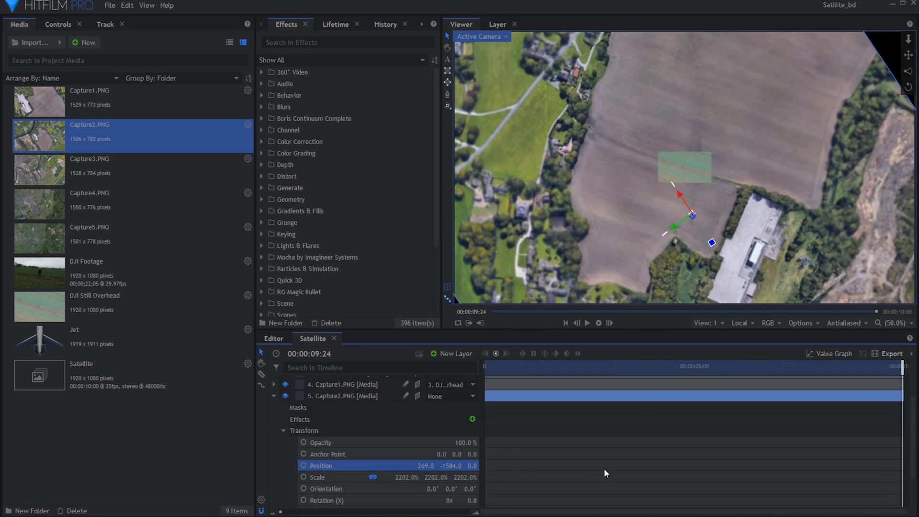
- Parent the Capture2 layer to Capture1 and scrub back from the last frame to preview the zoom
left_click(273, 397)
left_click(458, 430)
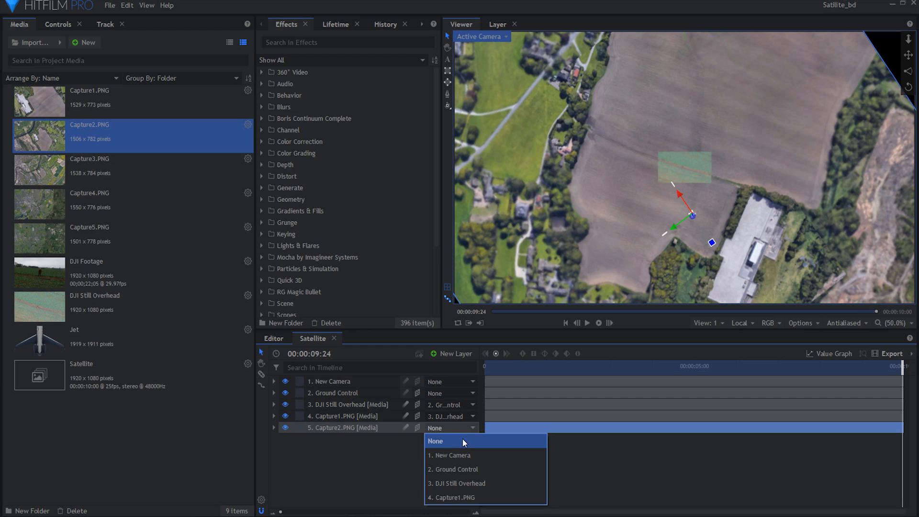
left_click(476, 497)
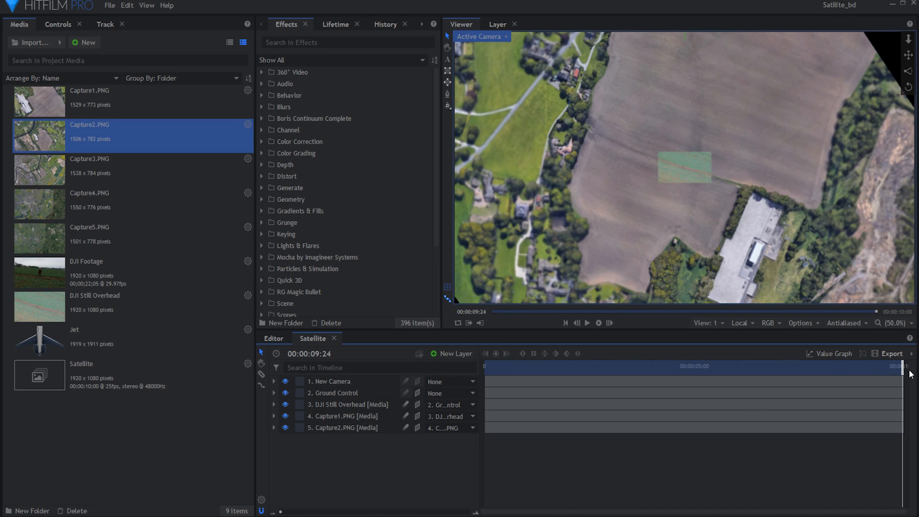
left_click_drag(905, 368, 599, 371)
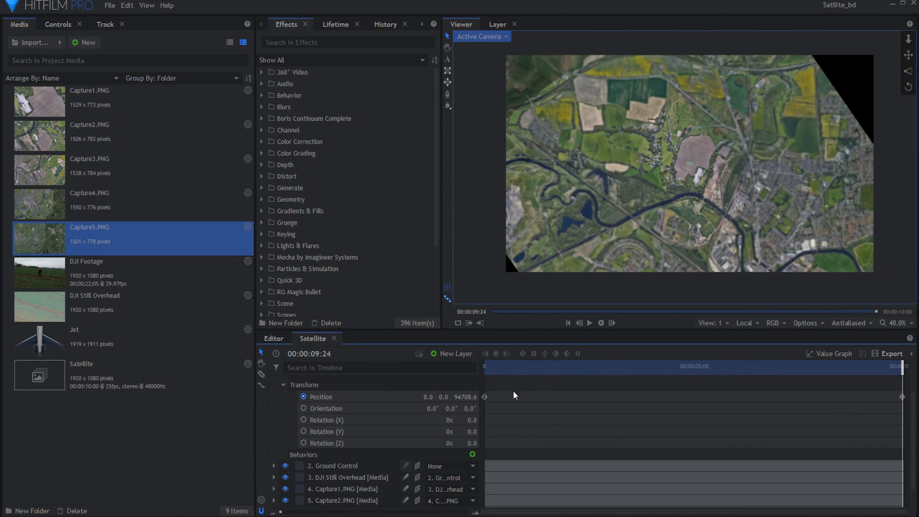
- Set the New Camera's Z position at the last frame to 99970.6, within its visible range
mouse_move(465, 397)
left_mouse_down()
mouse_move(491, 397)
mouse_move(454, 397)
mouse_move(481, 397)
left_mouse_up()
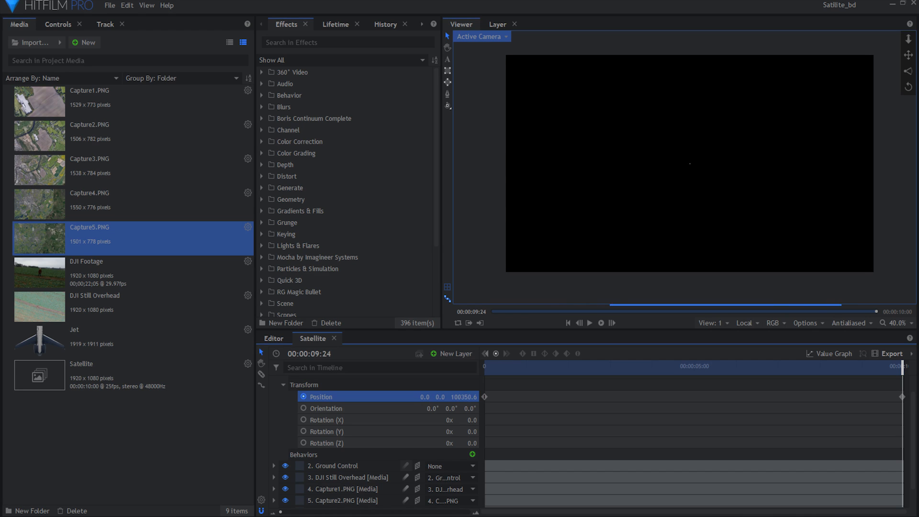
left_click_drag(464, 397, 460, 397)
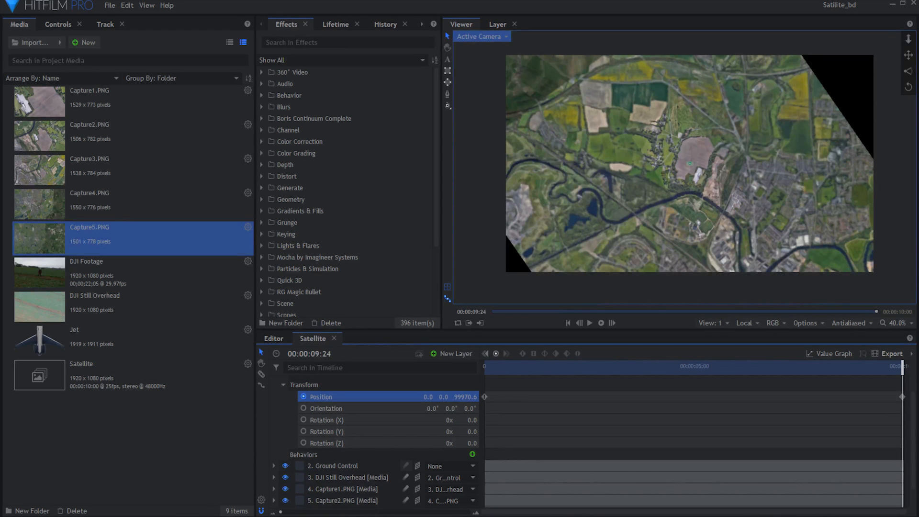
left_click(284, 384)
- Scale down the Ground Control layer and scrub through the timeline to preview the camera pull-back
left_click(272, 391)
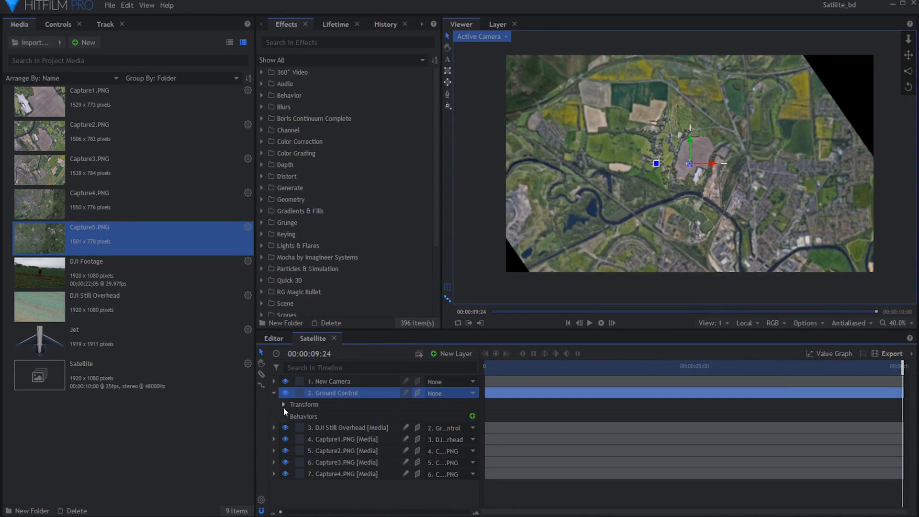
left_click(284, 407)
left_click_drag(410, 439, 387, 440)
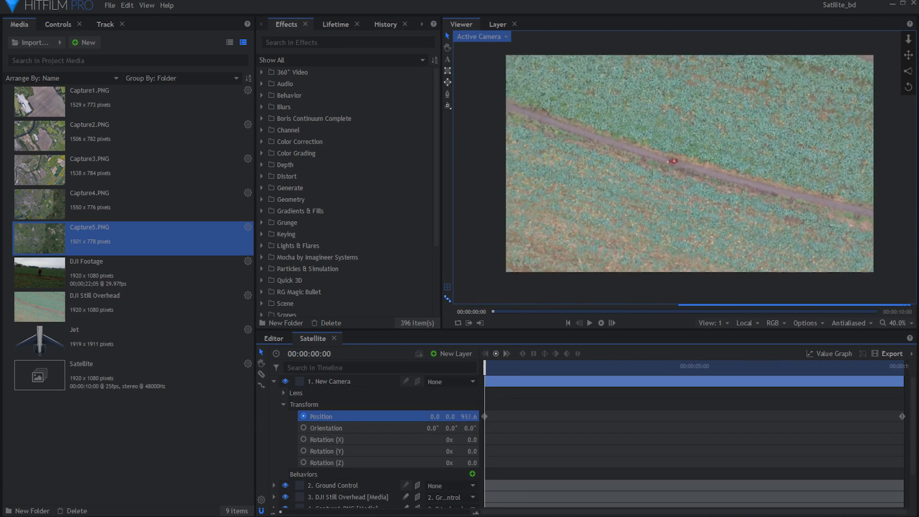
left_click_drag(486, 366, 879, 397)
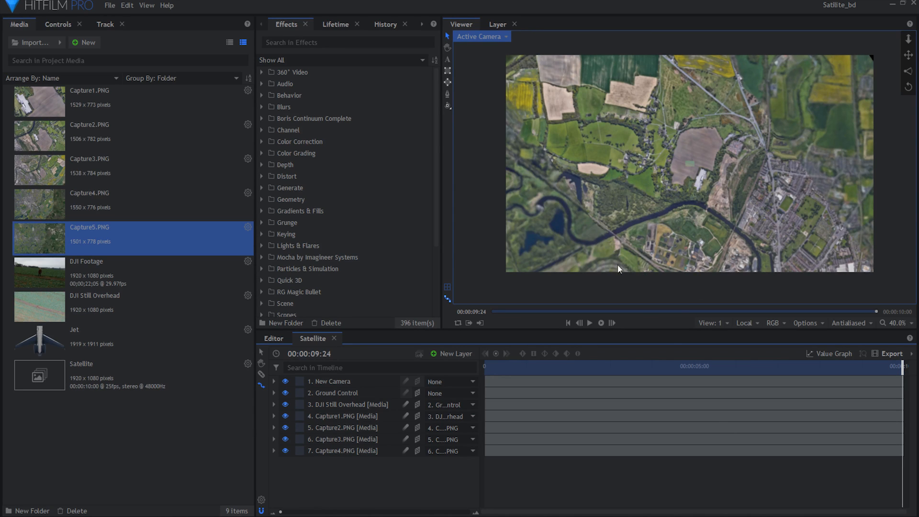
- Draw a closed four-point mask on the Capture3 layer, inside the image's edges
left_click(328, 439)
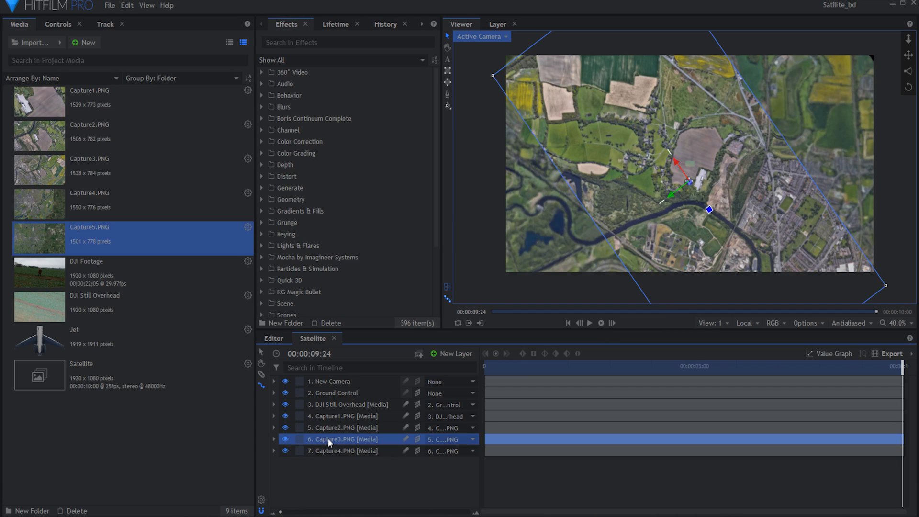
left_click(448, 96)
left_click(531, 87)
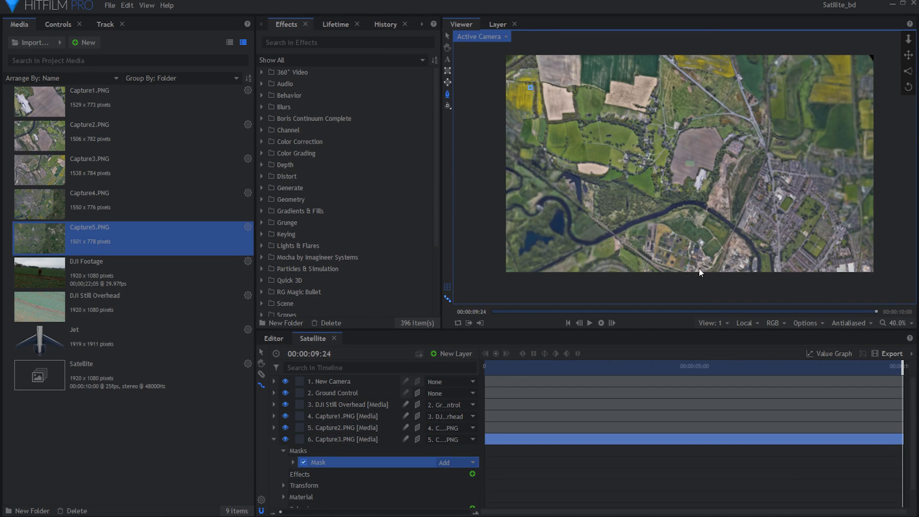
left_click(706, 266)
left_click(678, 67)
left_click(530, 87)
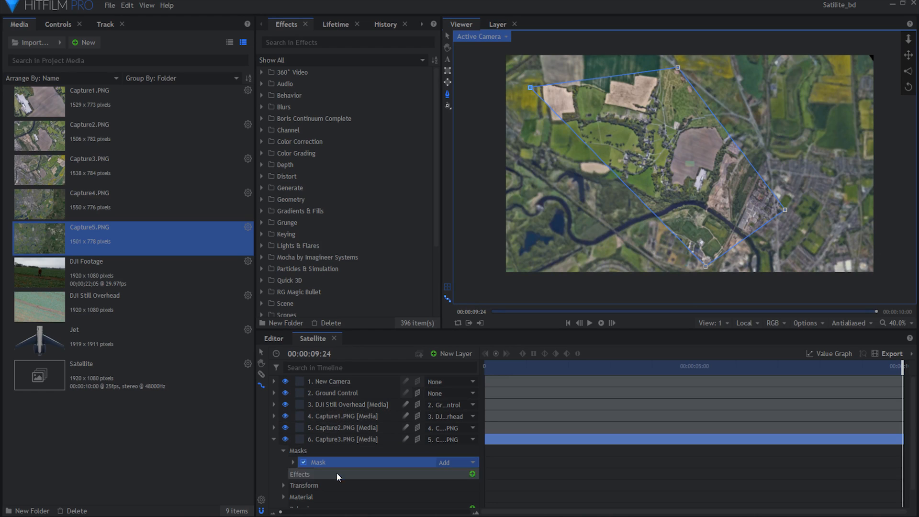
- Soften the Capture3 mask with a feather length of 255 px and an expansion of 167 px
left_click(293, 462)
left_click(303, 474)
scroll(303, 479, "down", 2)
left_click_drag(446, 477, 456, 485)
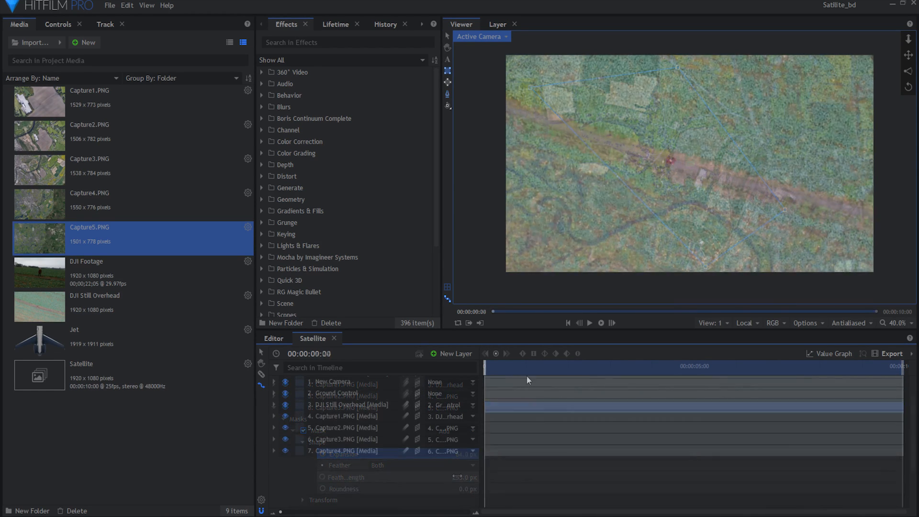
- Scrub and play the timeline to review the New Camera's pull-back over the blended captures
left_click_drag(508, 367, 903, 356)
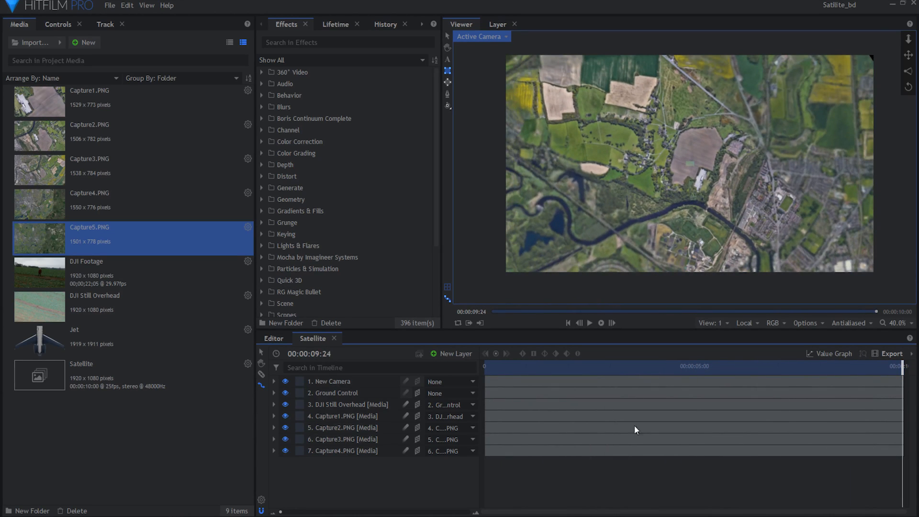
left_click(274, 381)
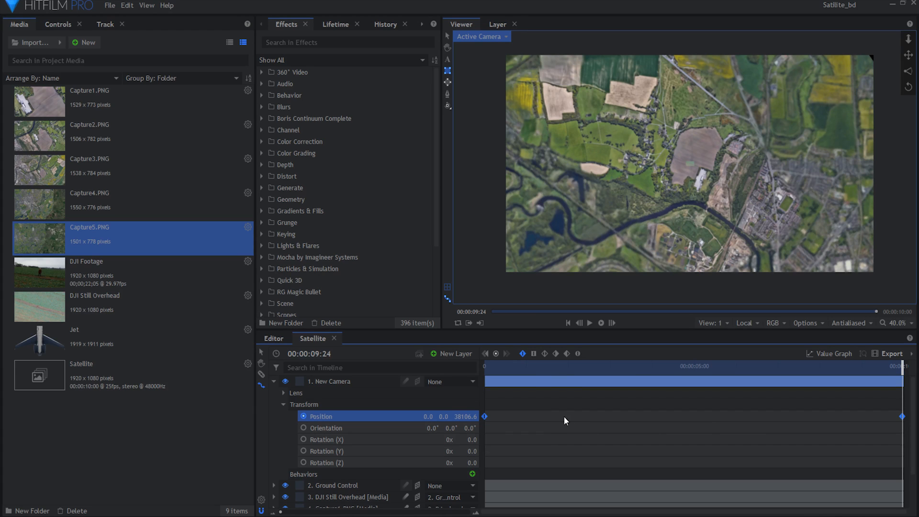
left_click(581, 428)
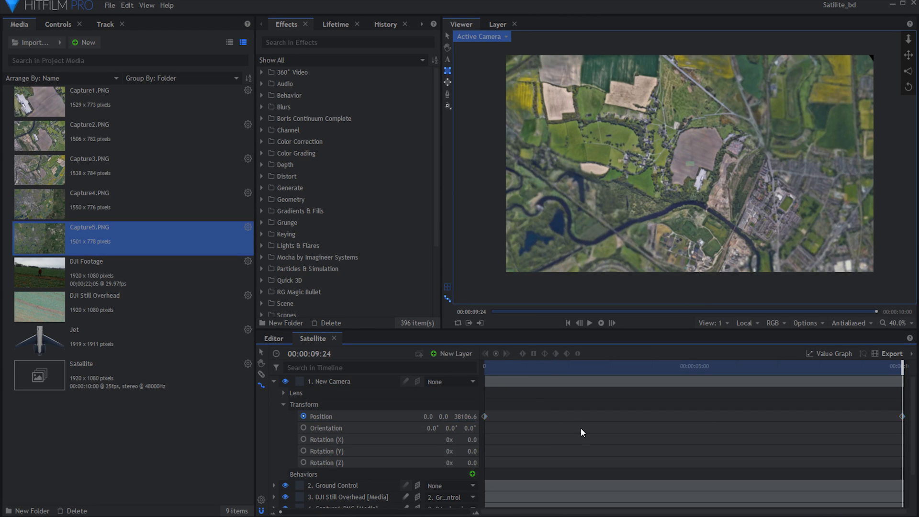
left_click(851, 367)
left_click_drag(860, 370, 902, 370)
key("space")
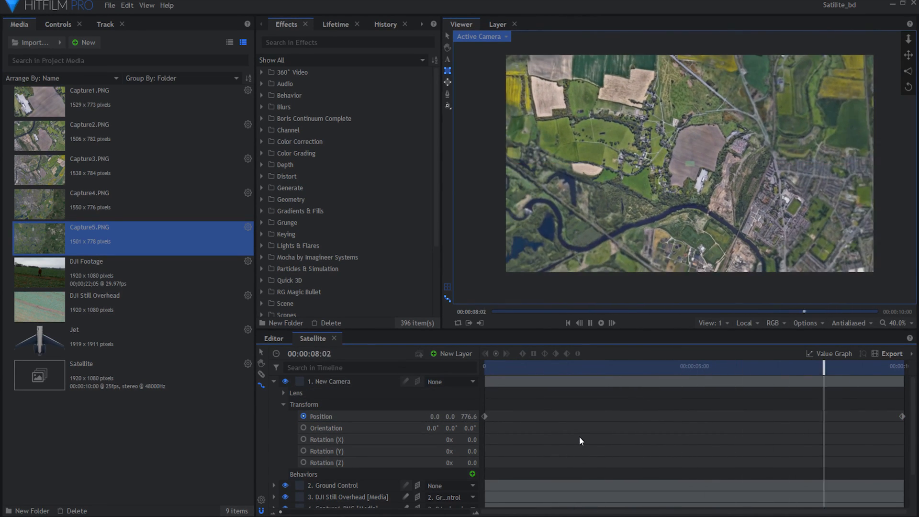
left_click_drag(485, 367, 902, 374)
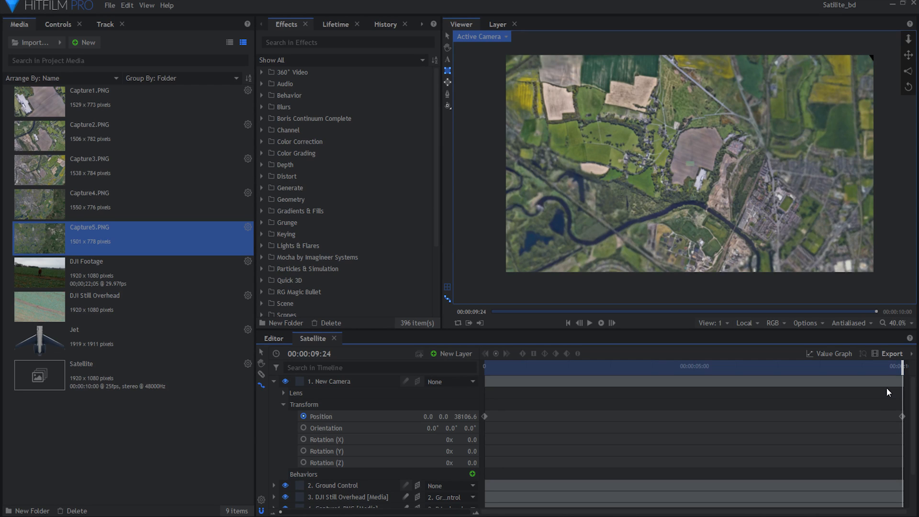
- Add a Quick 3D Fluffy Cloud effect as the top layer of the Satellite composite and collapse the camera's properties
left_click(263, 281)
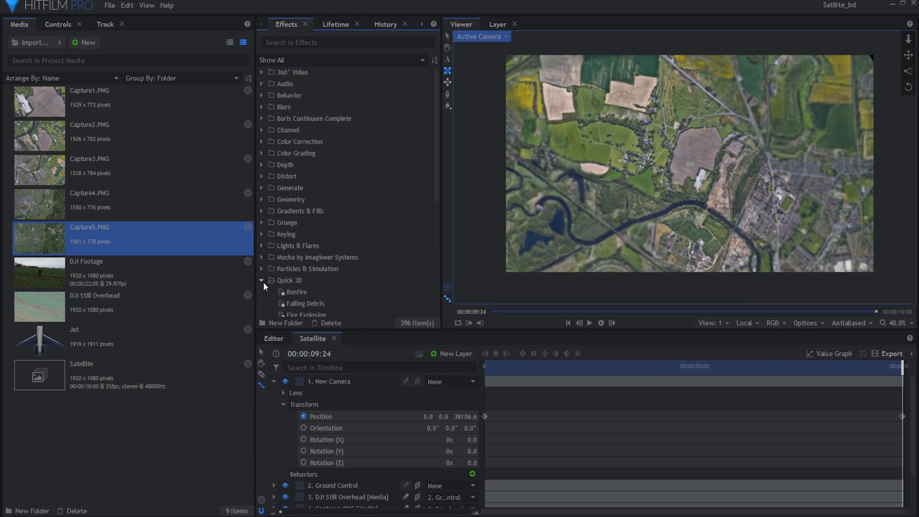
scroll(301, 272, "down", 2)
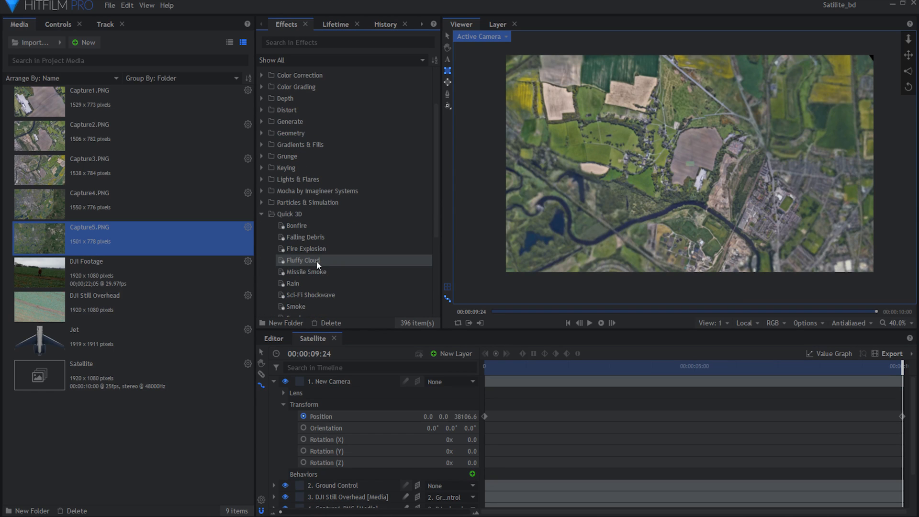
left_click_drag(317, 260, 335, 380)
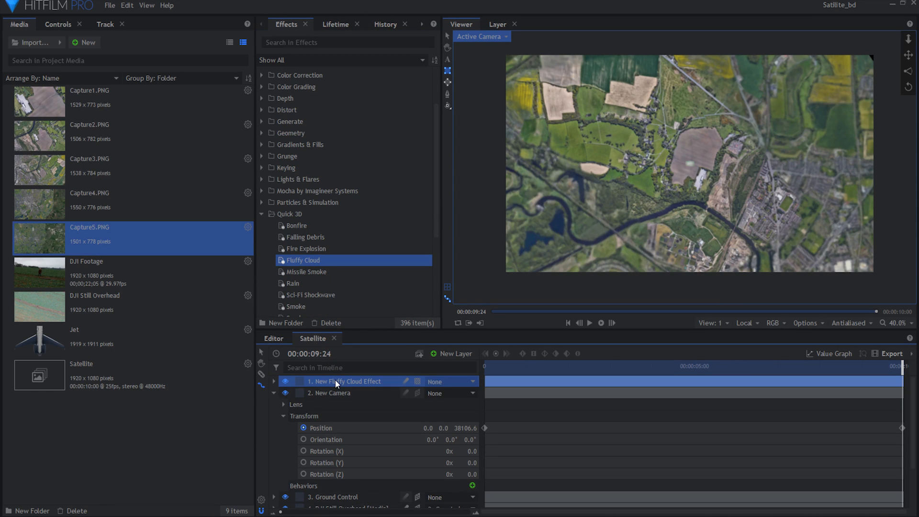
left_click(274, 393)
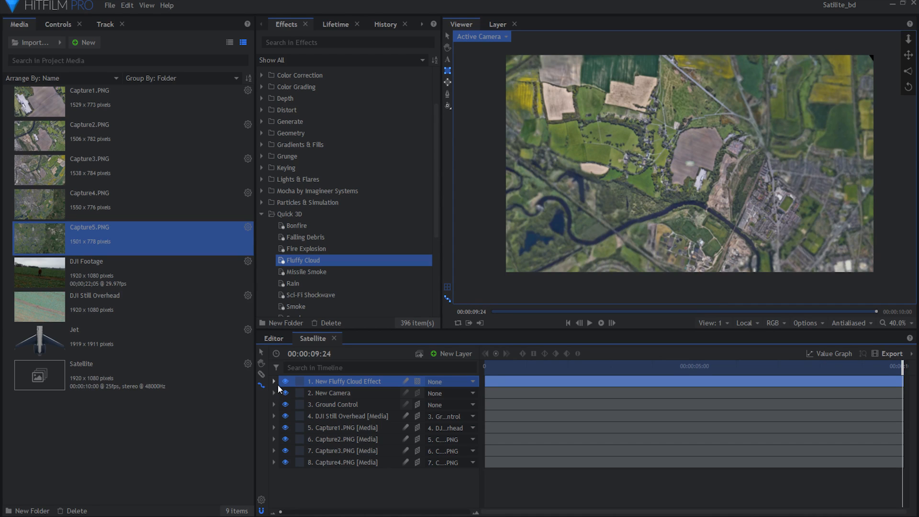
- Set the Fluffy Cloud layer's position to 1644, 1293, 30000 and its scale to 486%
left_click(275, 381)
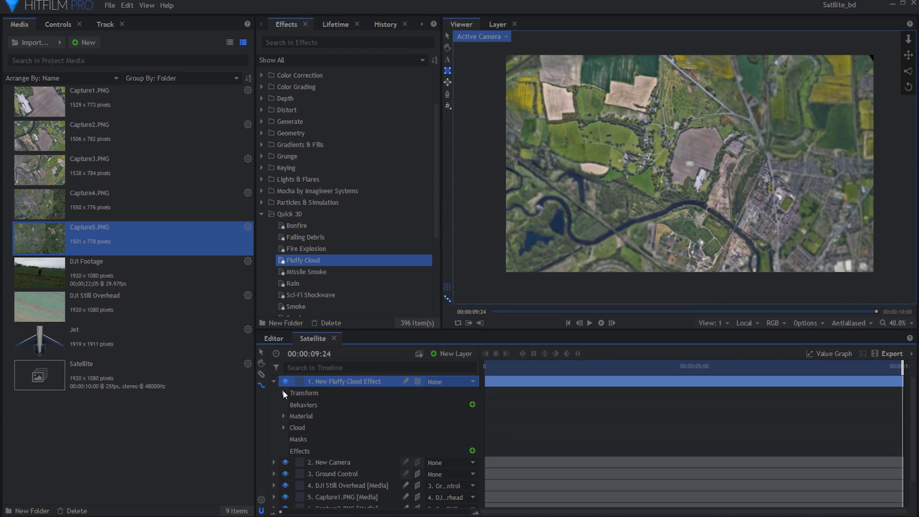
left_click(284, 393)
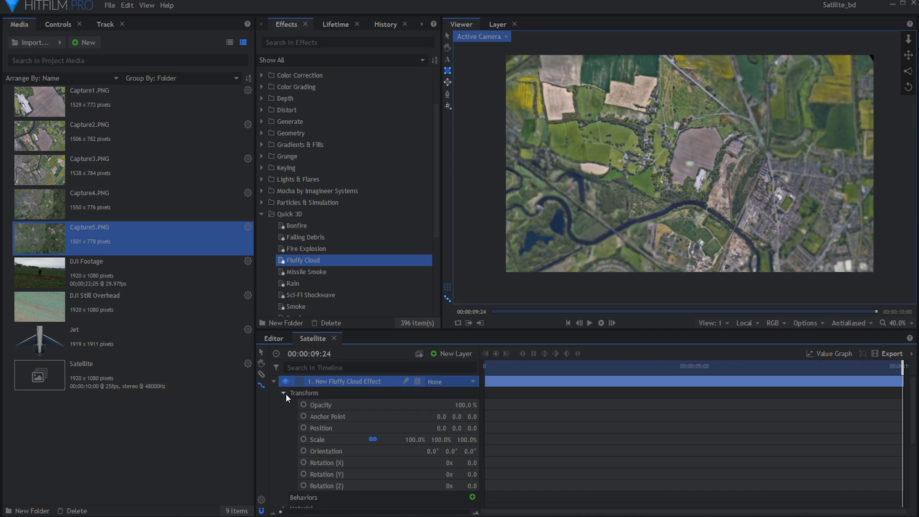
left_click(473, 429)
type("30000")
key("Return")
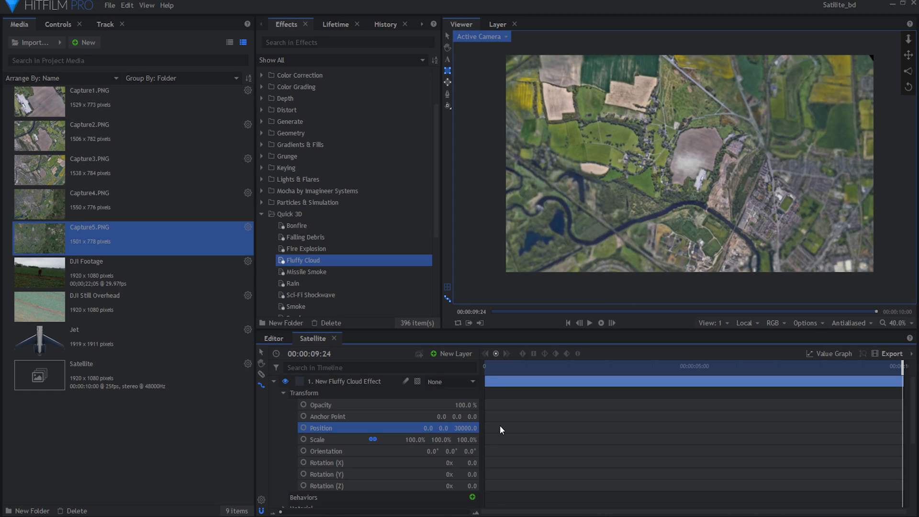
left_click_drag(409, 439, 505, 429)
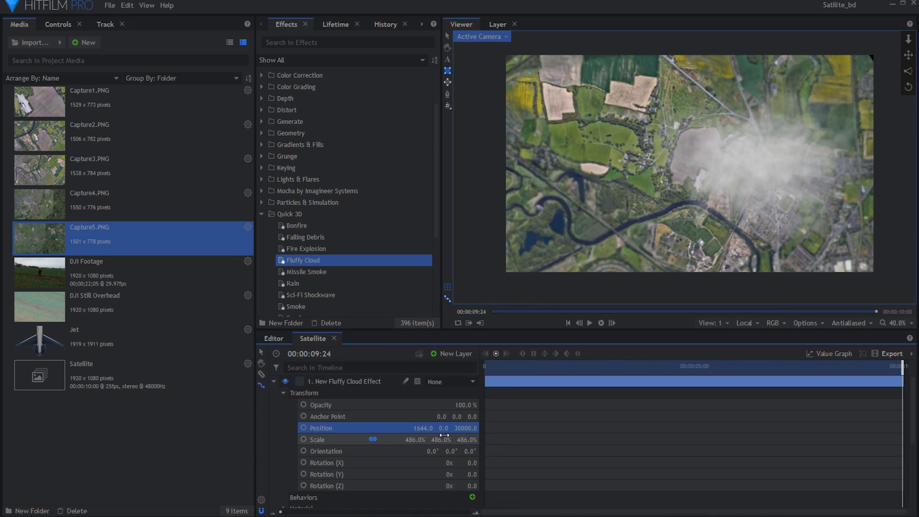
left_click_drag(443, 429, 489, 428)
- Duplicate the Fluffy Cloud layer and move the original cloud to -667, -139, 35000
left_click(326, 381)
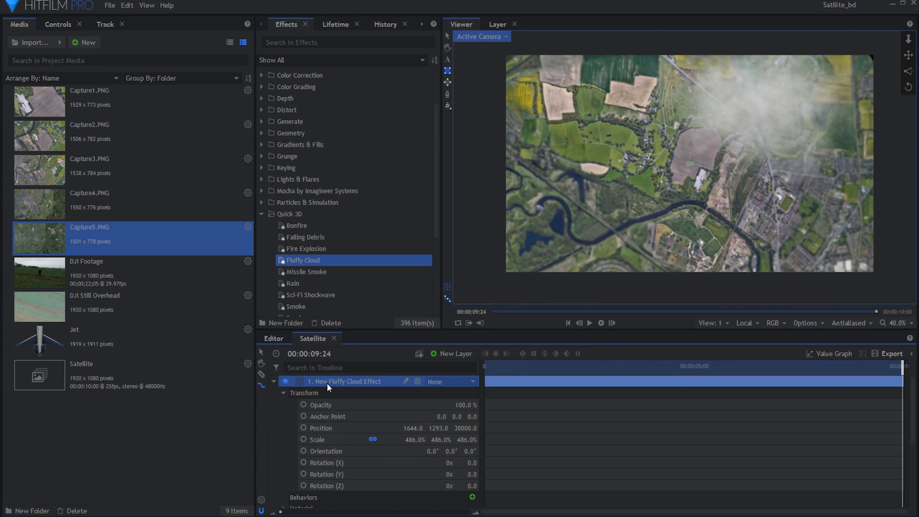
key("ctrl+d")
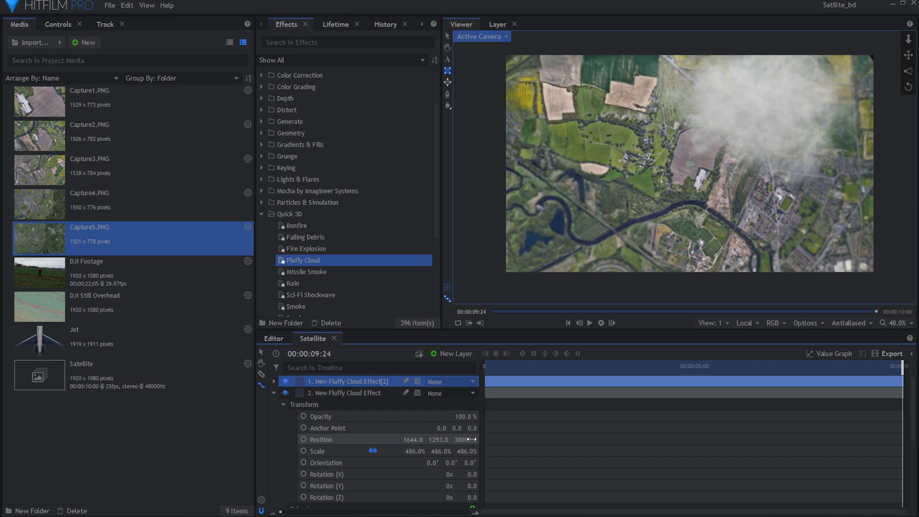
type("5")
key("Return")
left_click_drag(426, 439, 315, 439)
left_click_drag(442, 440, 346, 440)
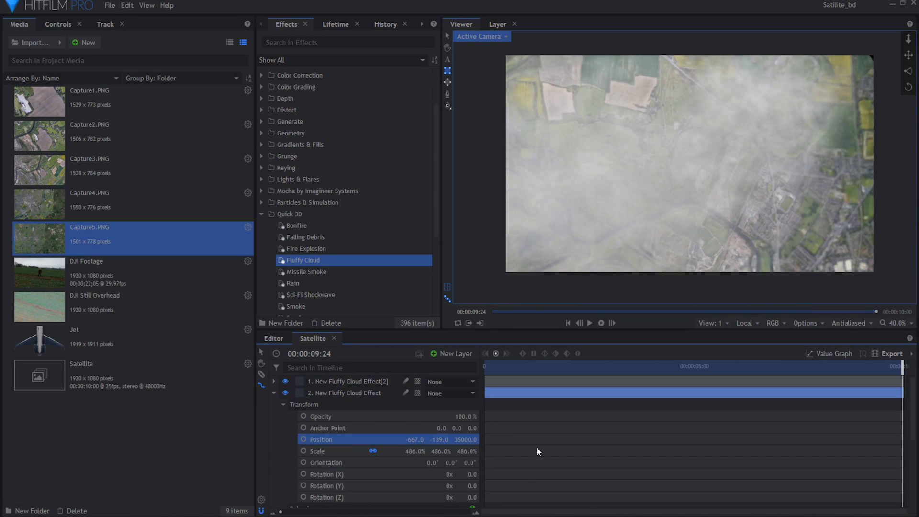
- Adjust the cloud layer's detailed properties to vary its look and set its Z position to 25000
left_click(58, 25)
left_click(8, 123)
left_click_drag(152, 147, 172, 147)
left_click(464, 439)
type("25000")
- Duplicate the cloud layer again, offset the copy in X and Y, and unlink its scale axes to adjust its proportions
key("ctrl+d")
left_click_drag(439, 451, 527, 451)
left_click_drag(417, 451, 527, 463)
left_click(373, 462)
left_click_drag(413, 463, 406, 464)
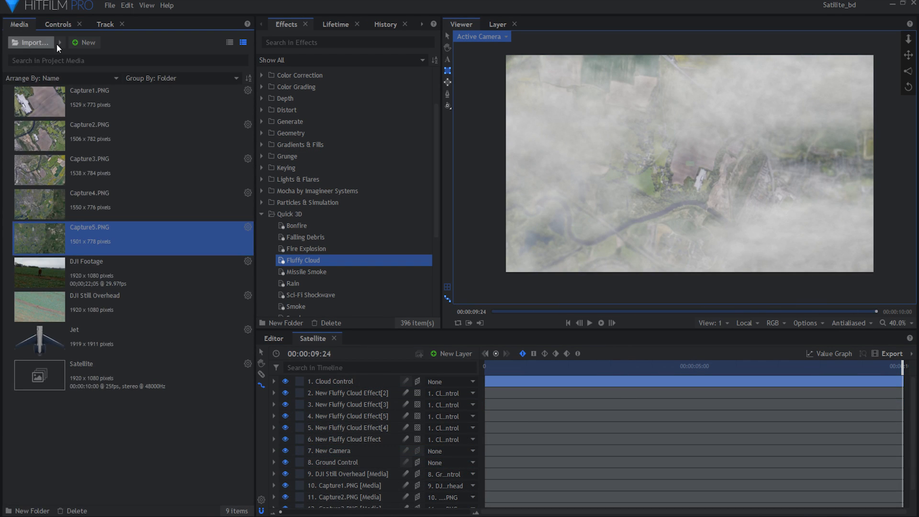
- Add the Jet image as the top layer, convert it to a 3D plane and set its Z position to 3800
left_click_drag(57, 349, 353, 380)
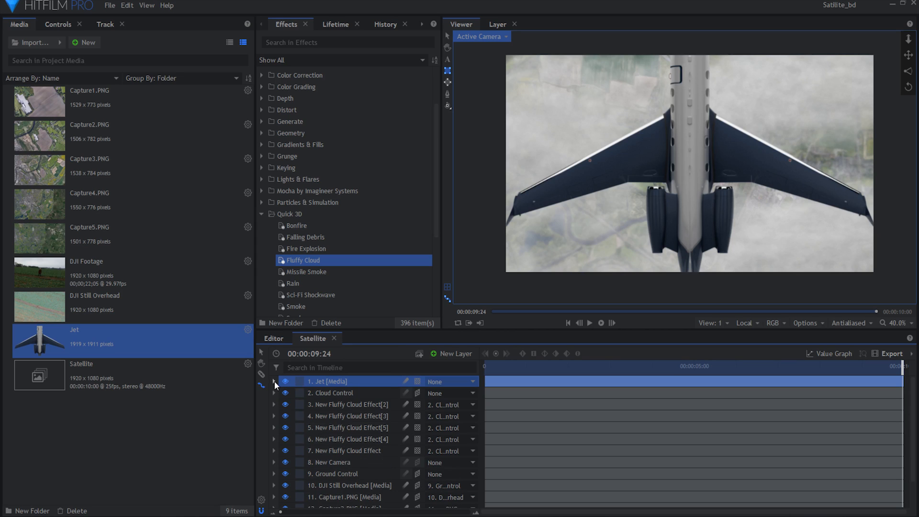
left_click(418, 382)
left_click(426, 405)
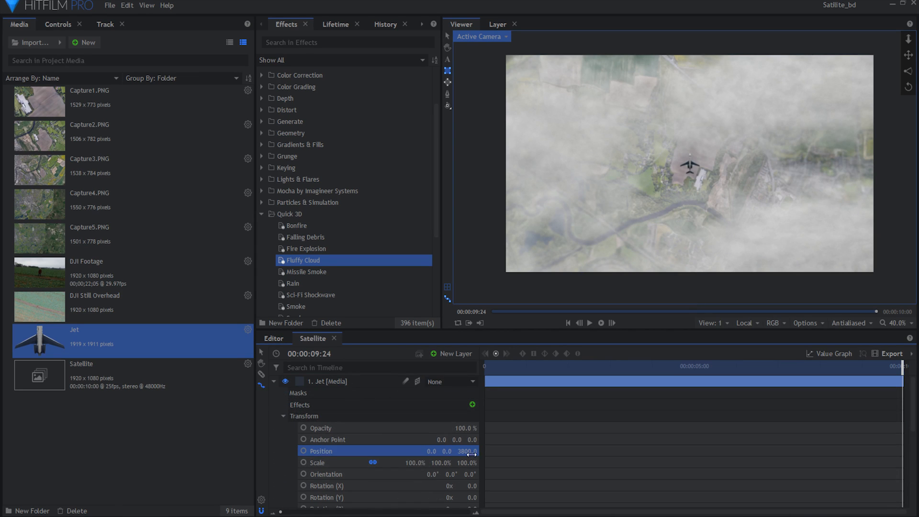
- Keyframe the Jet's diagonal flight across the frame, with position -11628.4, 4129.4, 3800 at 00:00:04:18
scroll(335, 431, "down", 2)
left_click(304, 419)
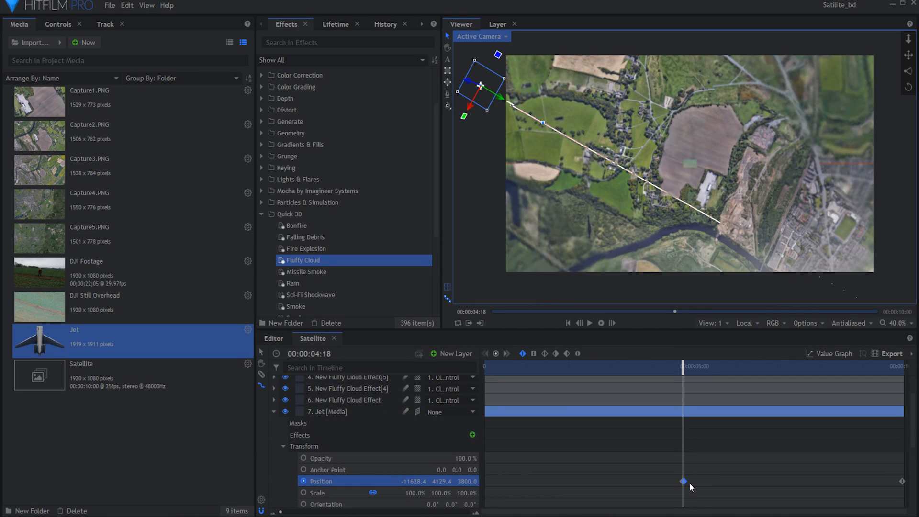
left_click(689, 482)
left_click_drag(684, 421, 831, 388)
- Parent the New Grade layer to Jet and set its Heat Distortion to scale 40.9 px and distortion 146, with a higher diffusion bias
left_click(455, 382)
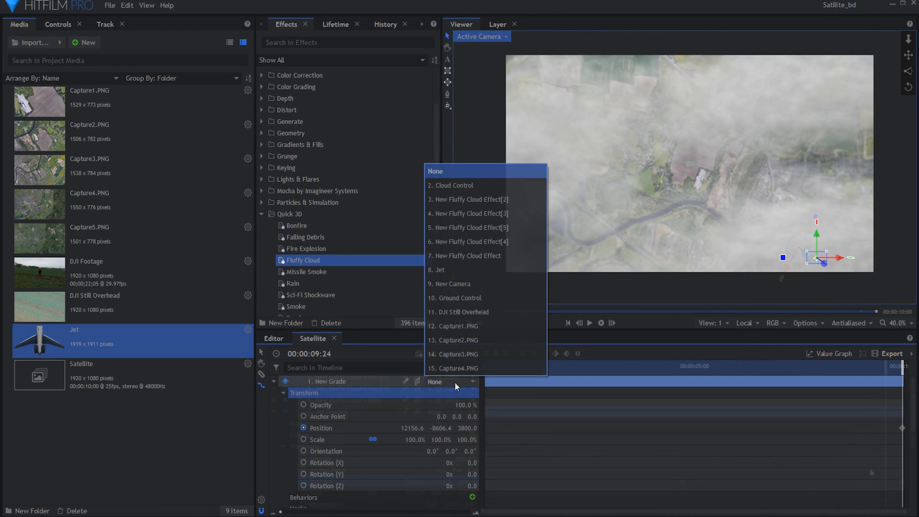
left_click(472, 269)
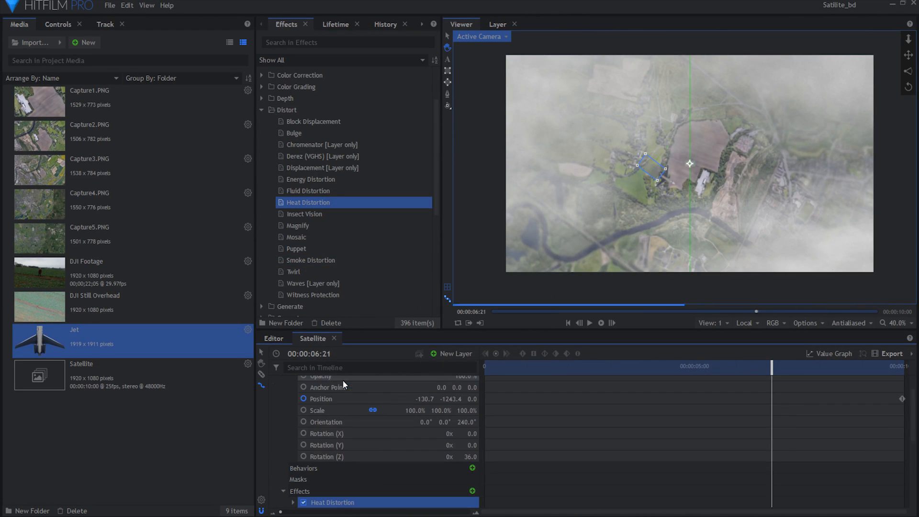
left_click_drag(135, 290, 184, 306)
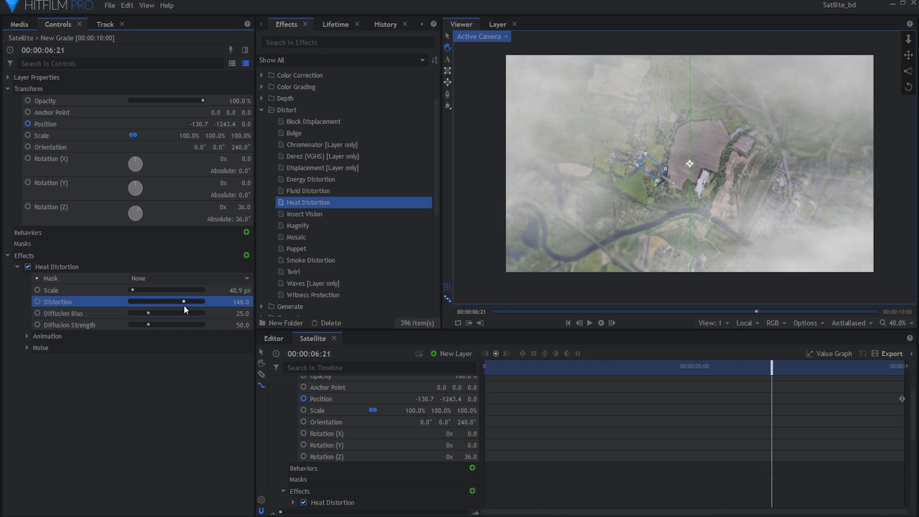
left_click_drag(128, 298, 136, 301)
left_click_drag(148, 313, 168, 313)
left_click_drag(744, 367, 765, 367)
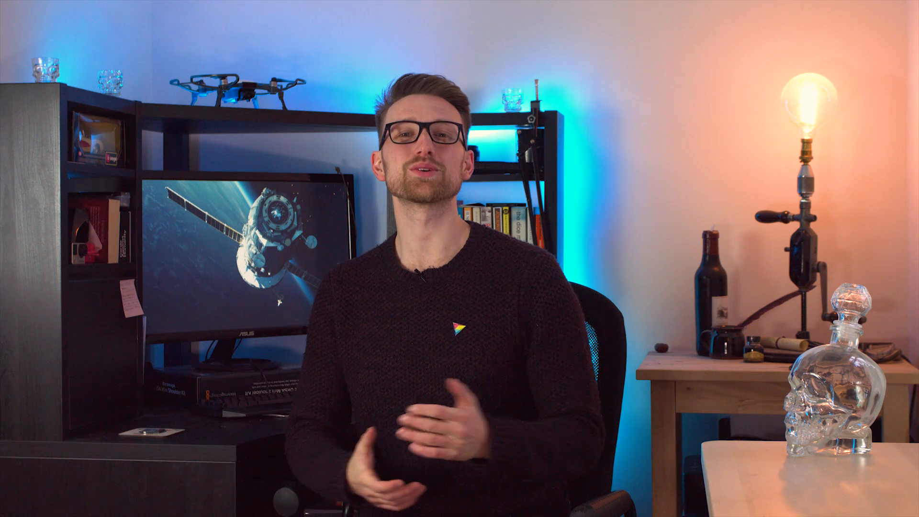